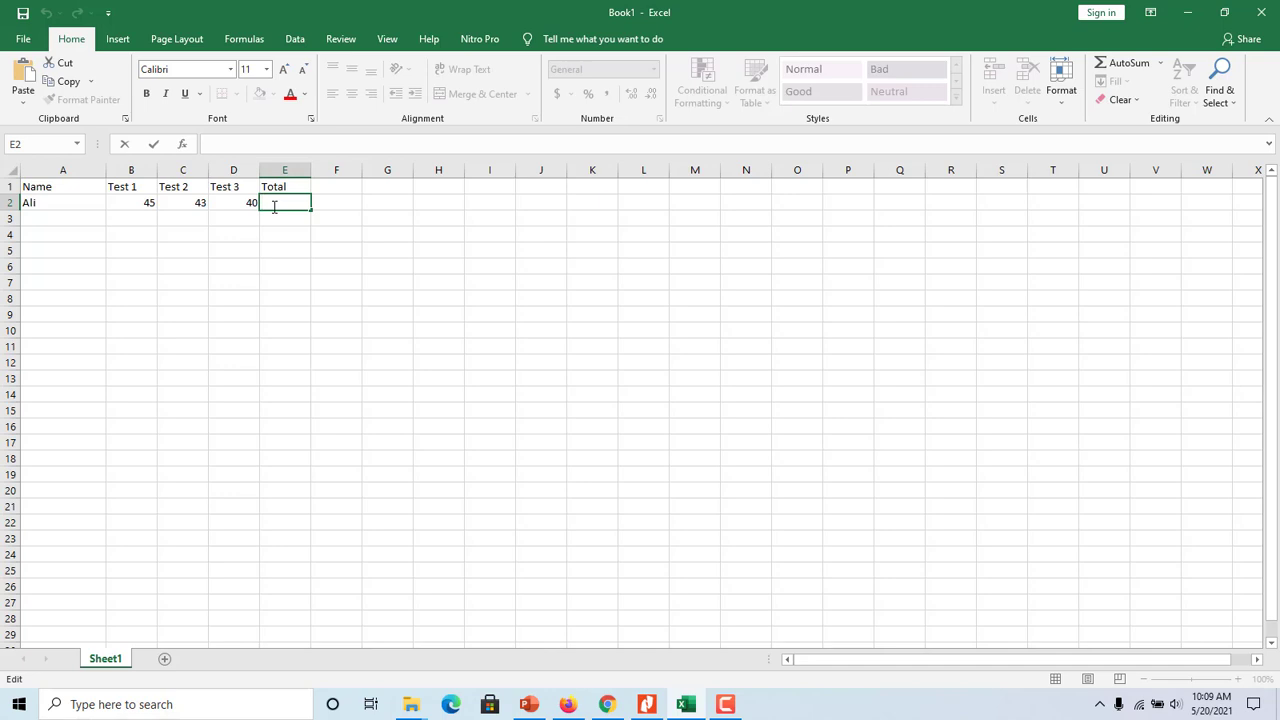
- Begin a formula in cell E2 with an equals sign, and consult the Step-3 and Step-4 instructions on PowerPoint slide 11
type("=")
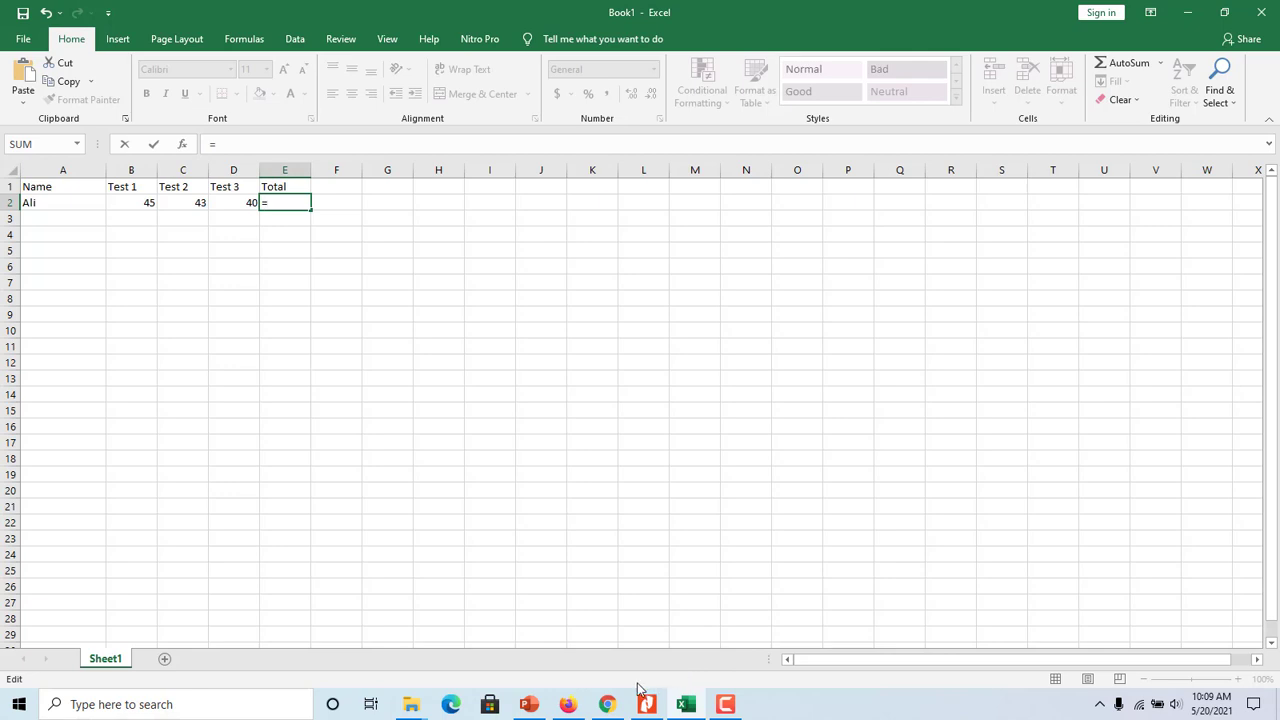
mouse_move(529, 707)
left_click(566, 662)
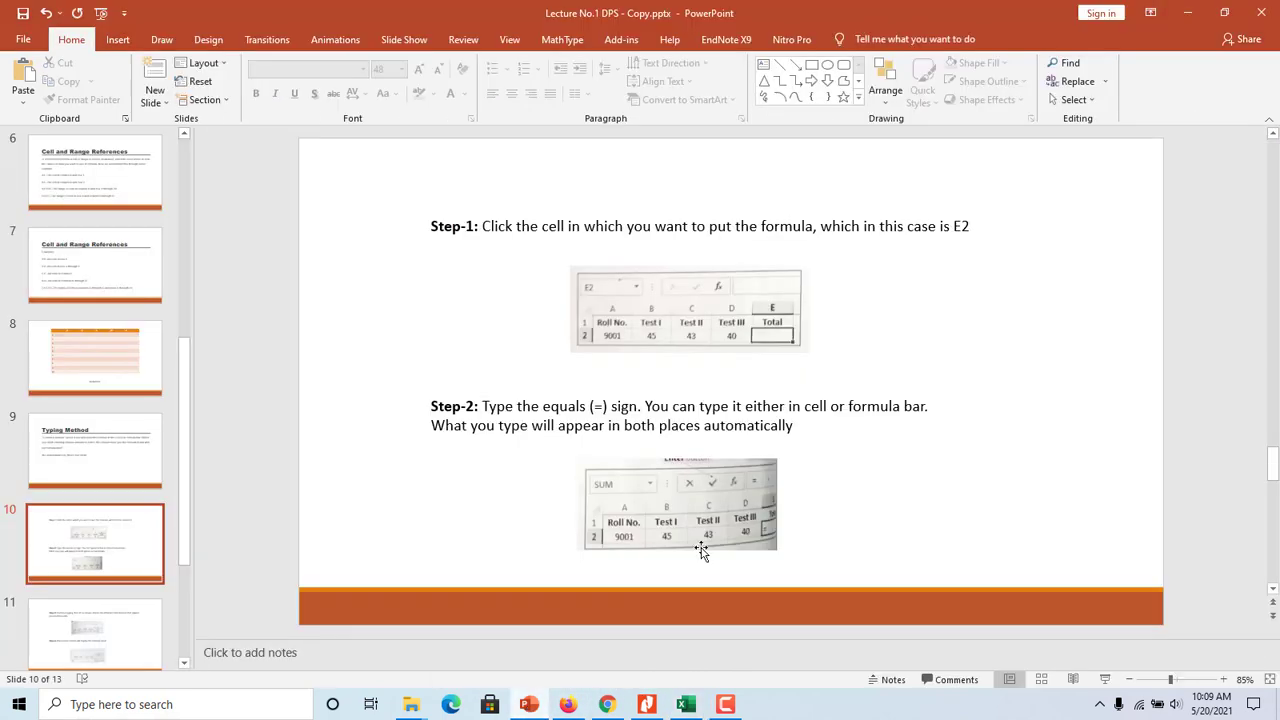
scroll(702, 549, "down", 2)
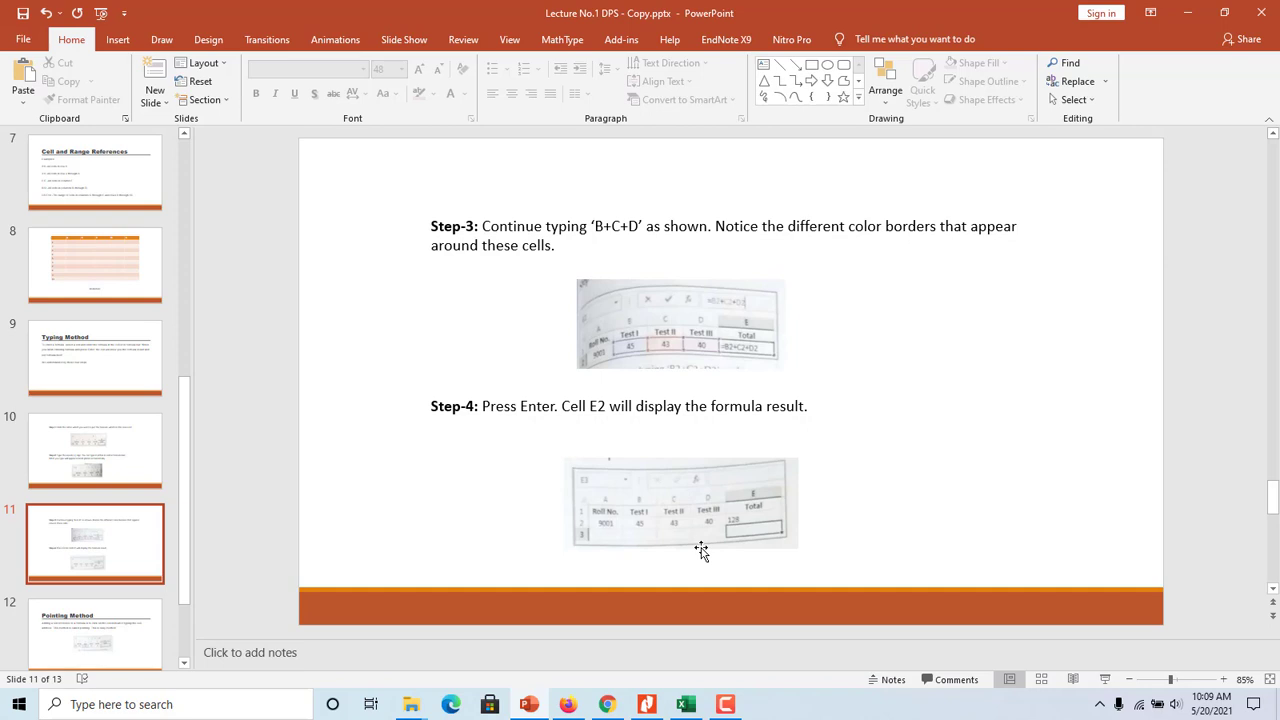
left_click(686, 704)
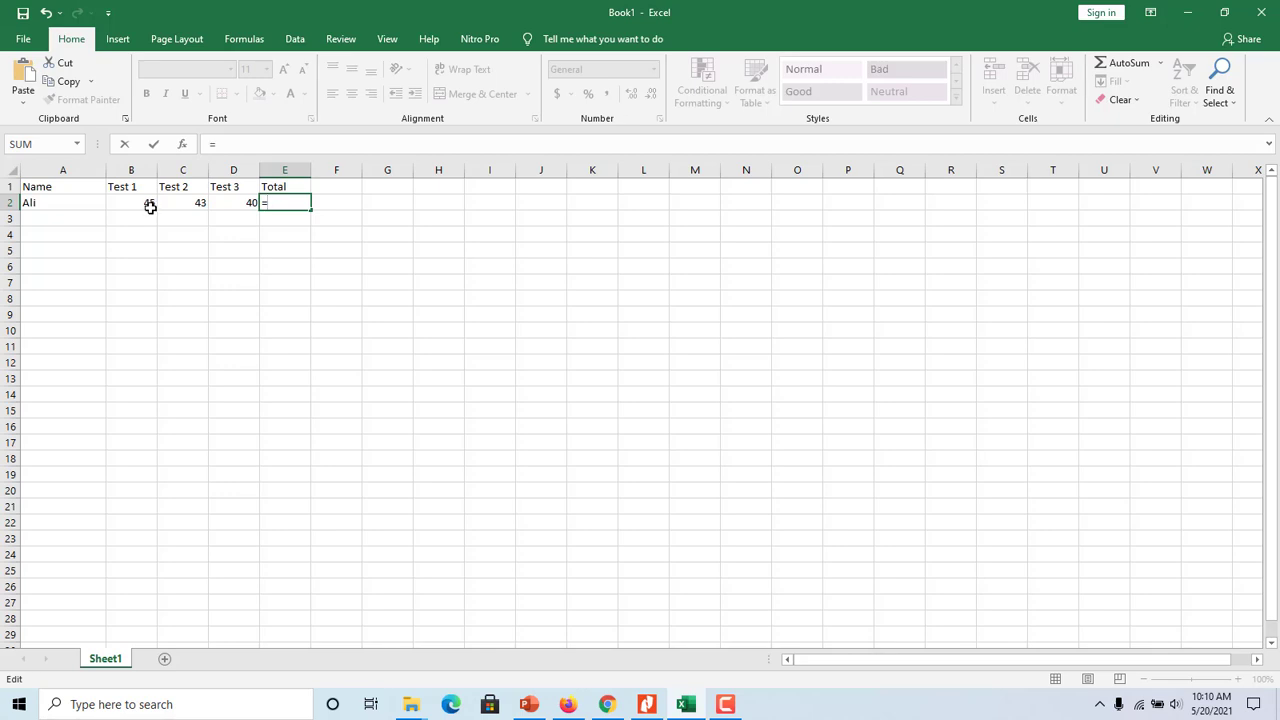
- Complete the Total formula in E2 as =B2+C2+D2 by writing out the cell addresses, checking it against the PowerPoint slide before committing it
type("B")
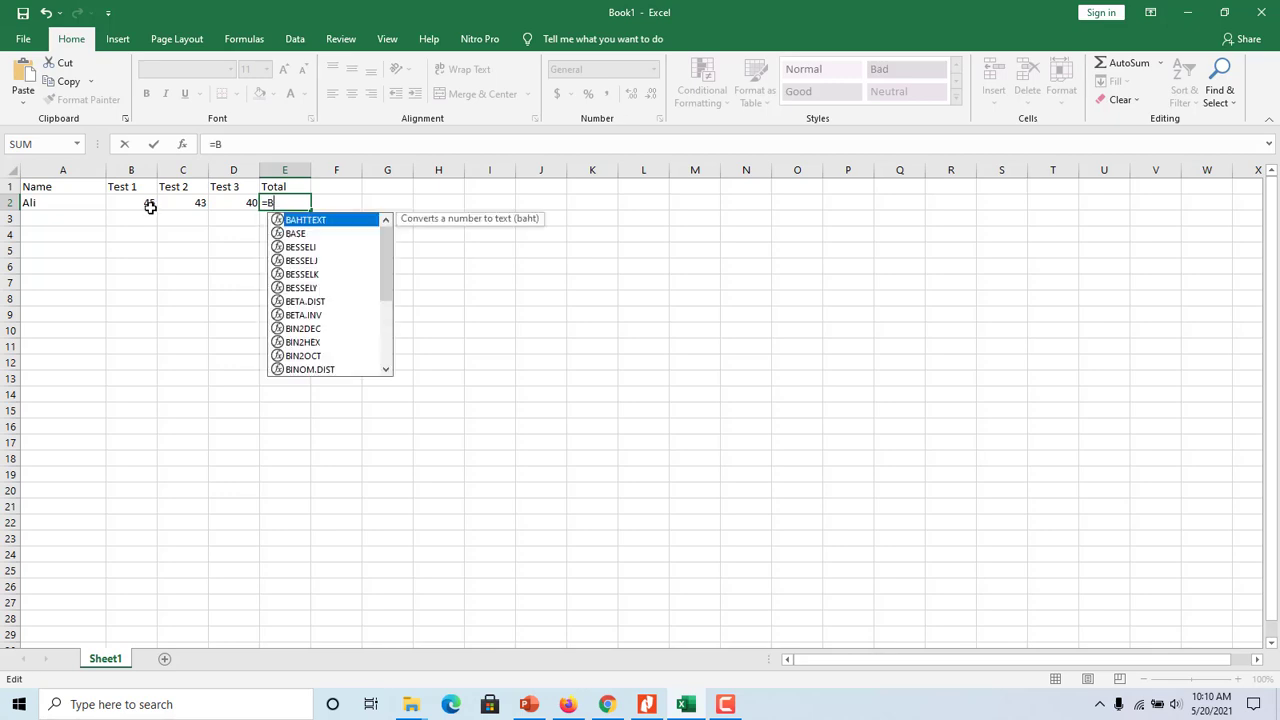
type("2+")
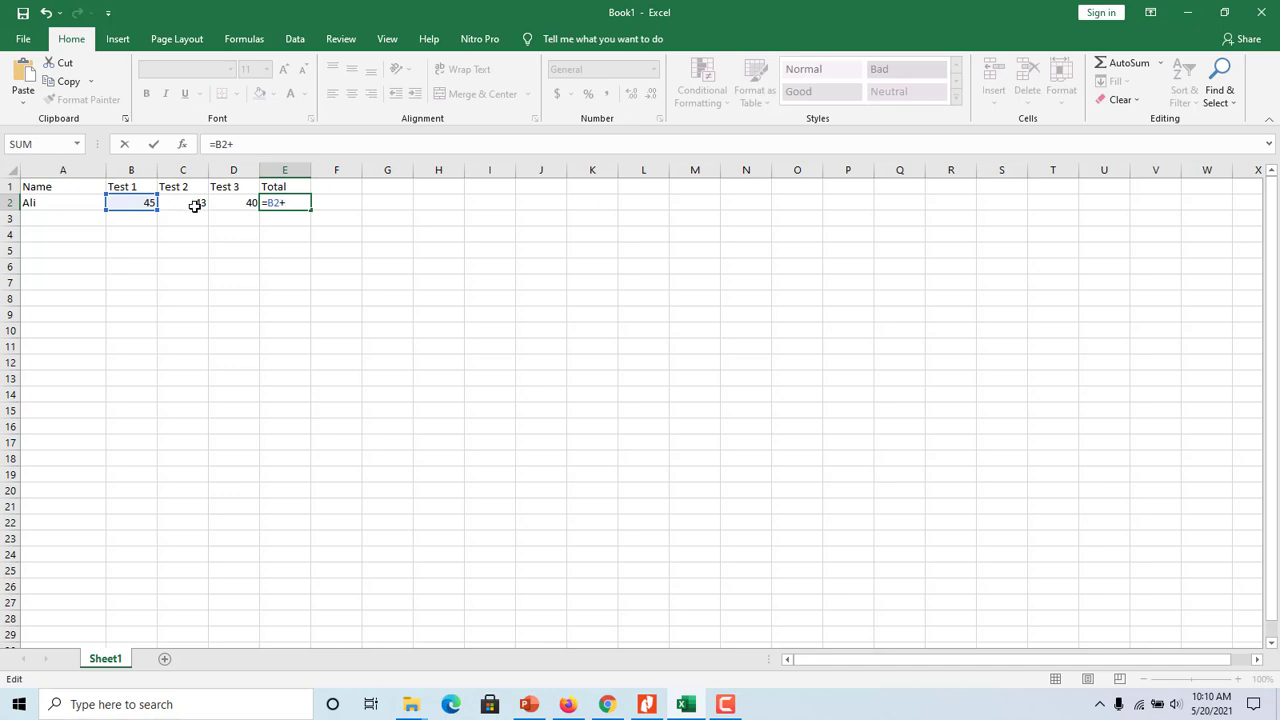
type("C2+")
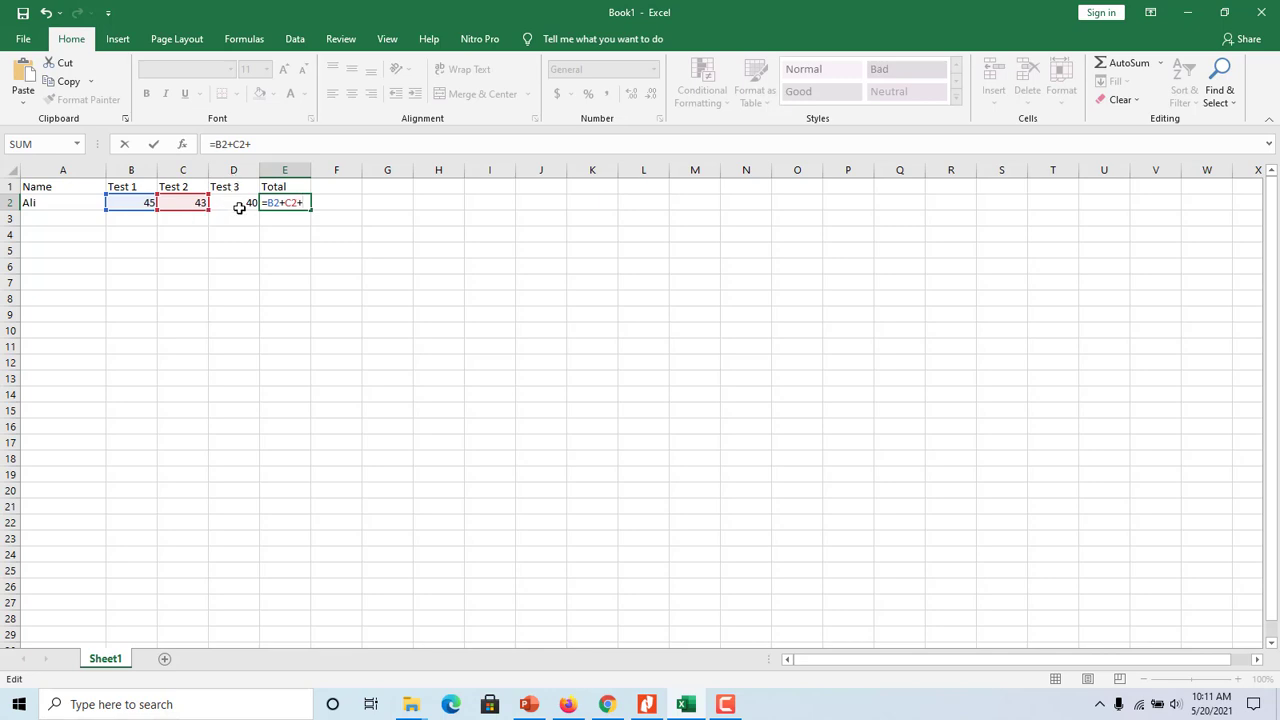
type("D")
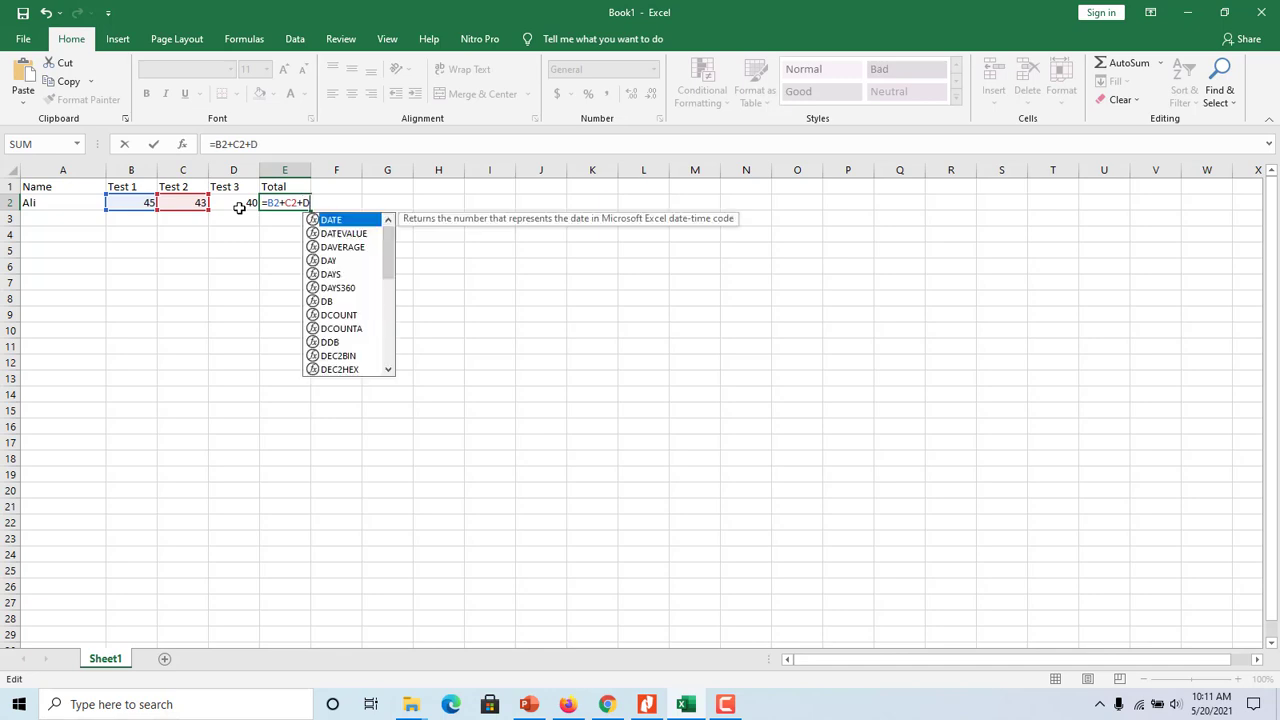
type("2")
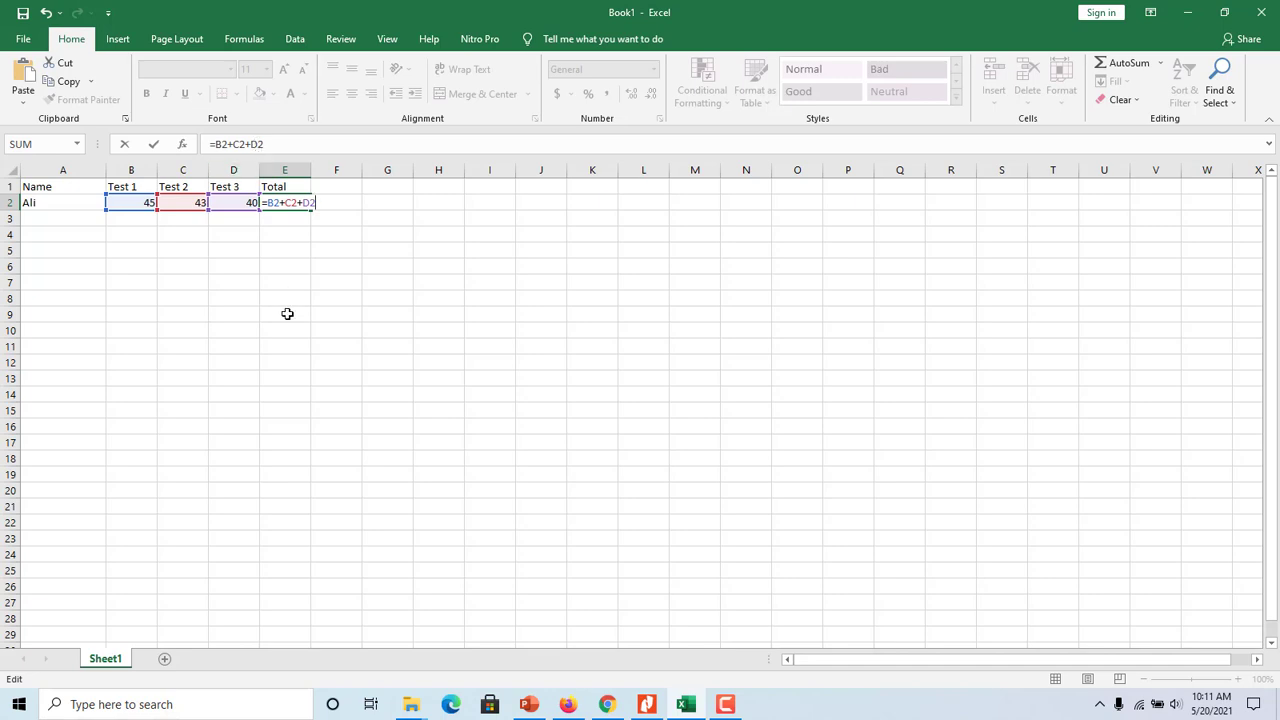
left_click(530, 705)
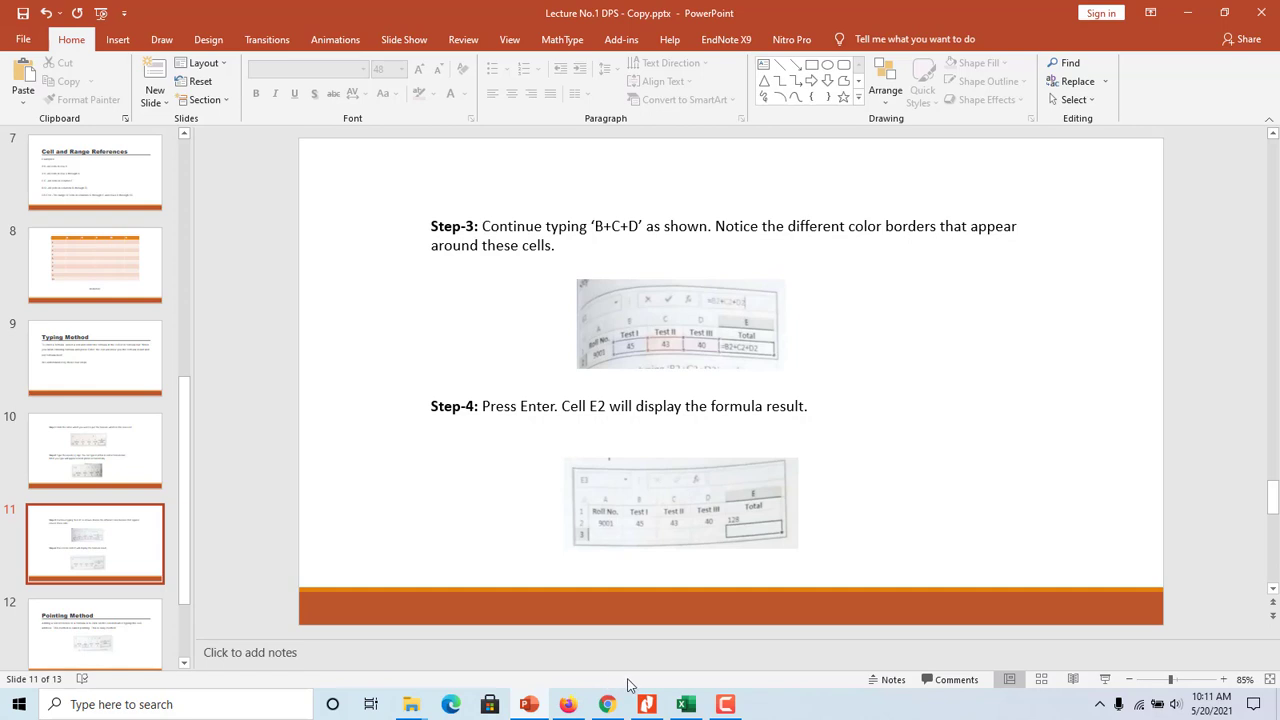
left_click(685, 705)
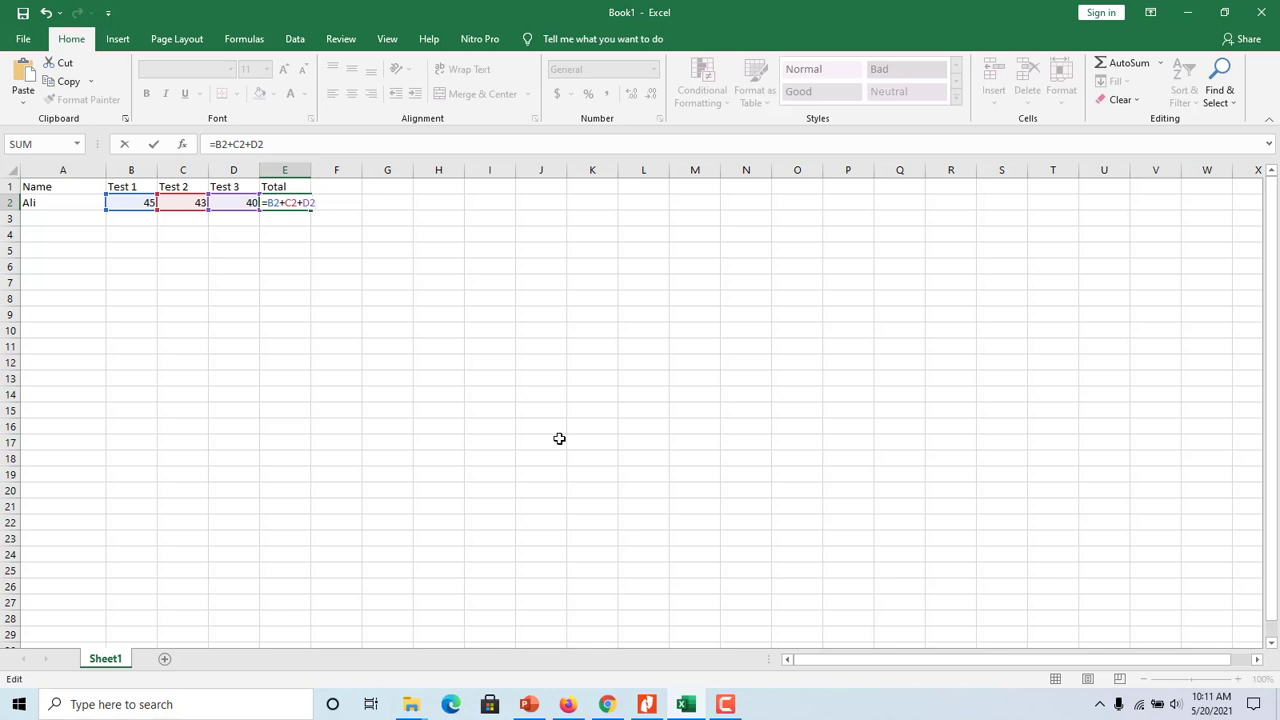
key("Return")
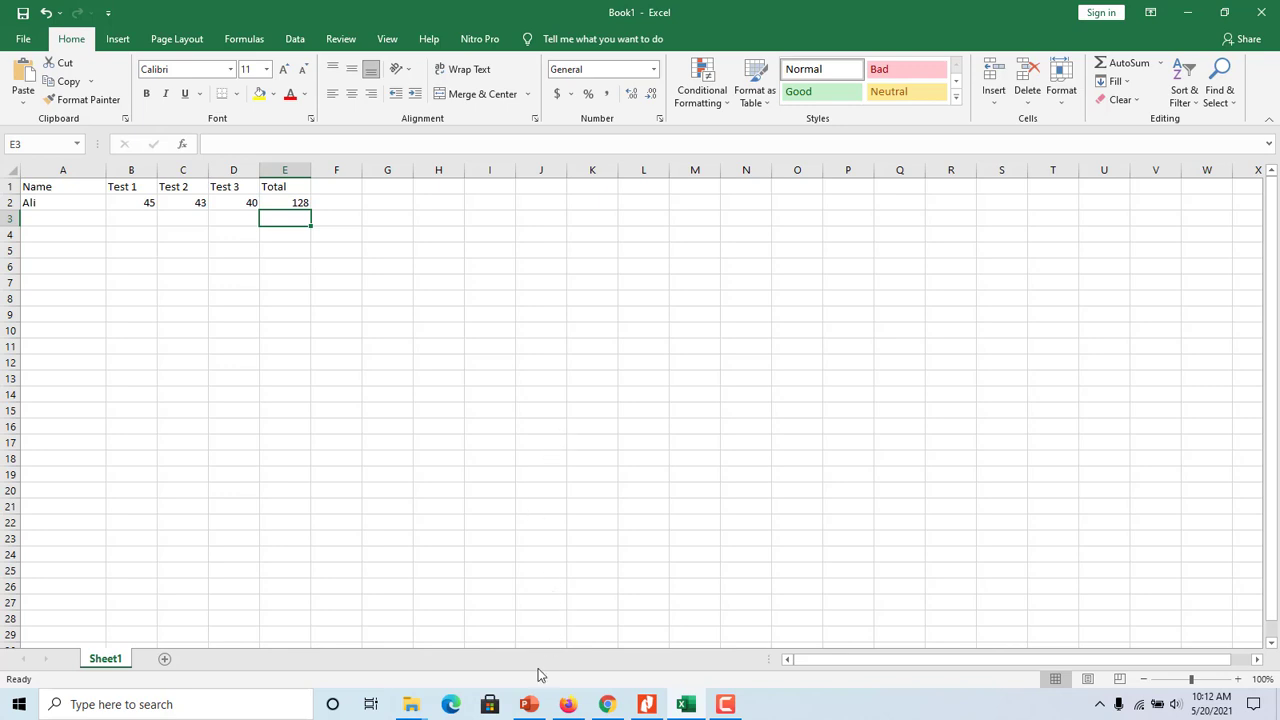
- Switch to PowerPoint to read the Pointing Method slide, and return to the Excel workbook
left_click(530, 704)
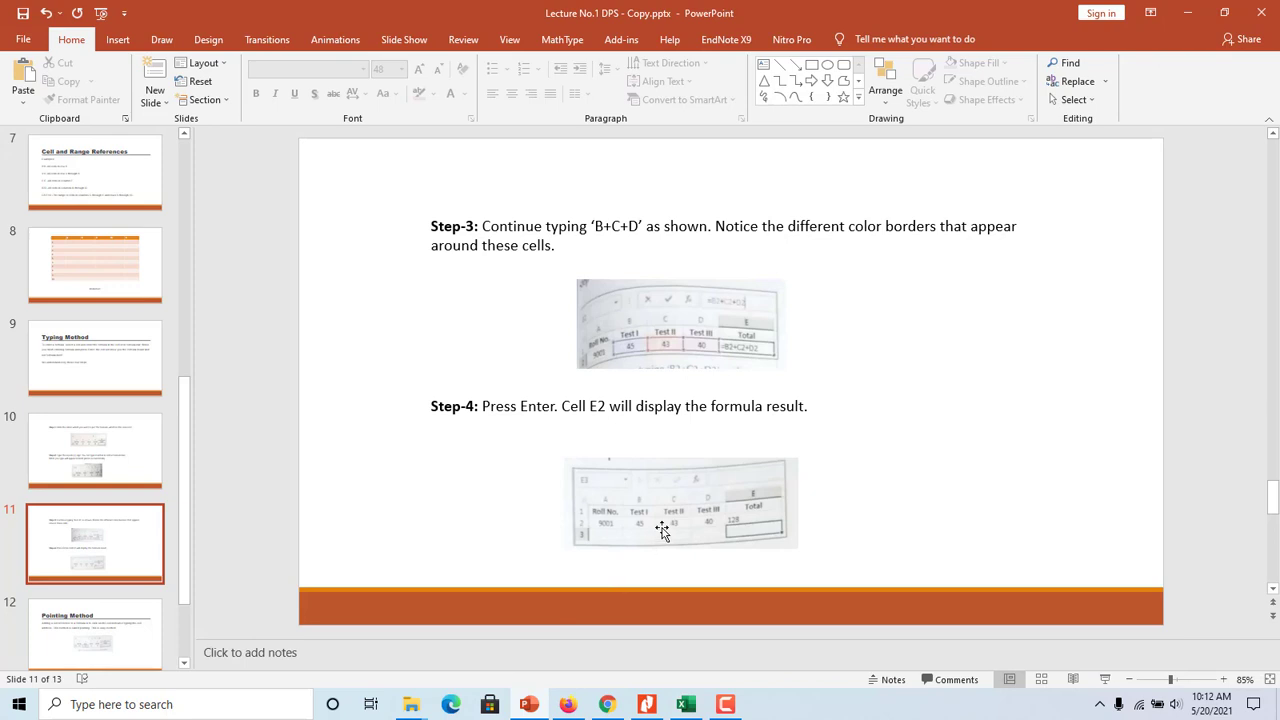
scroll(661, 530, "down", 1)
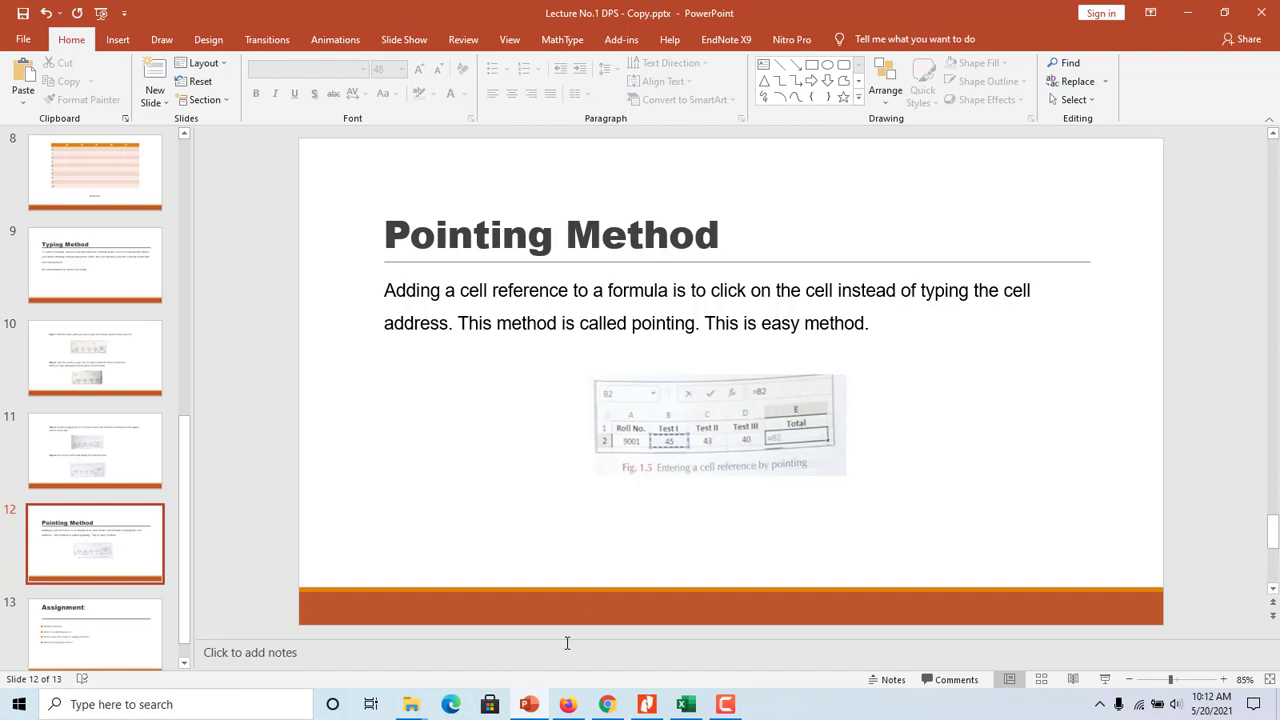
left_click(686, 704)
- Erase the entire formula from the Total cell E2, leaving it empty
left_click(303, 203)
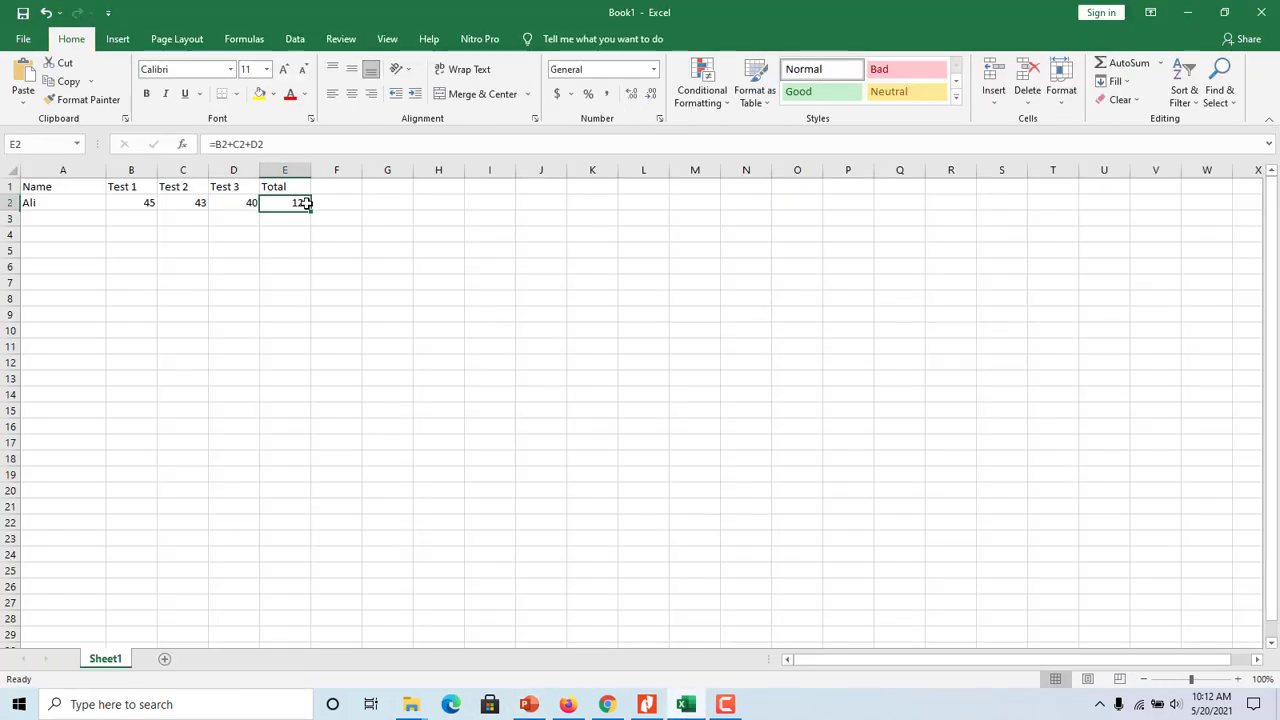
double_click(305, 203)
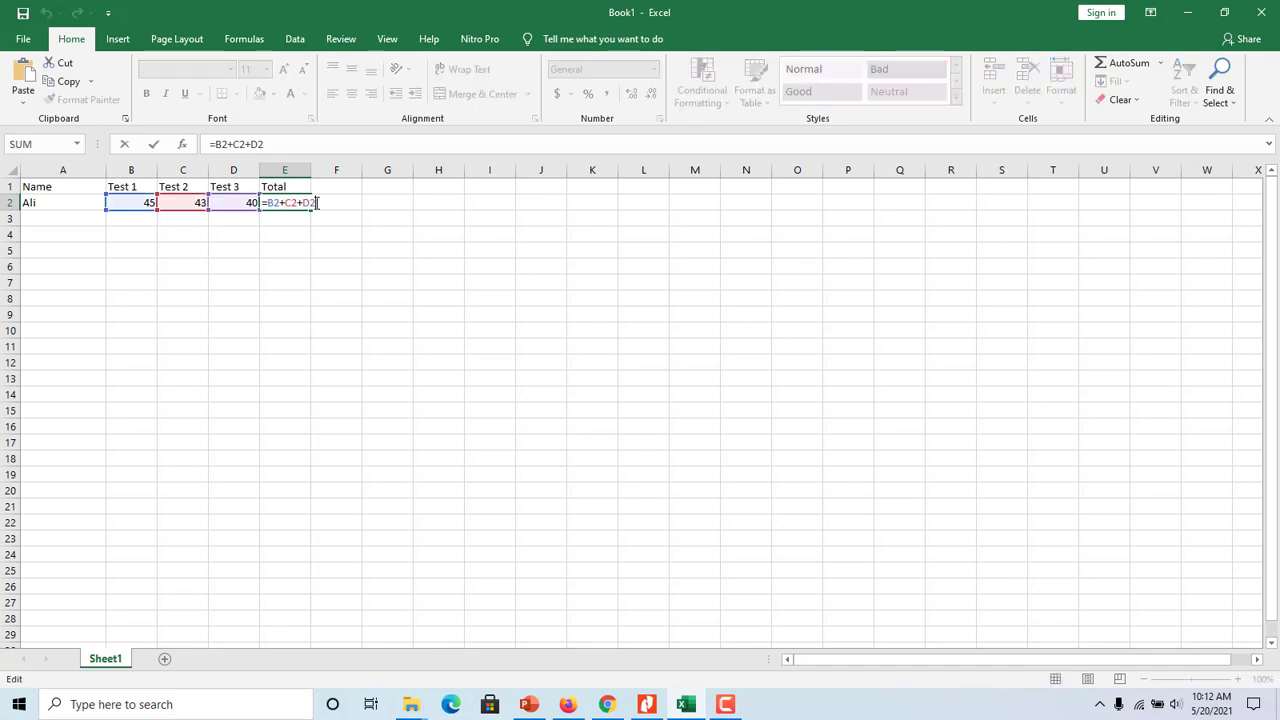
key("BackSpace")
key("BackSpace")
key("BackSpace")
key("BackSpace")
key("BackSpace")
key("BackSpace")
key("BackSpace")
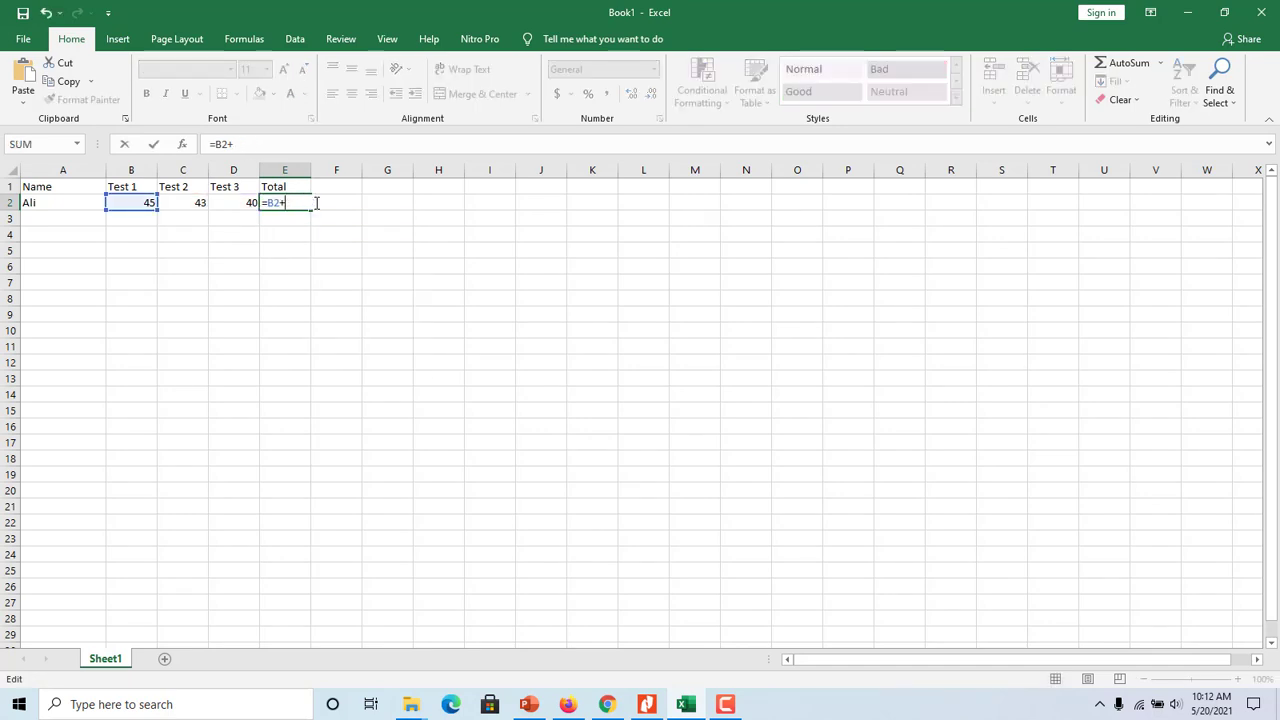
key("BackSpace")
key("BackSpace")
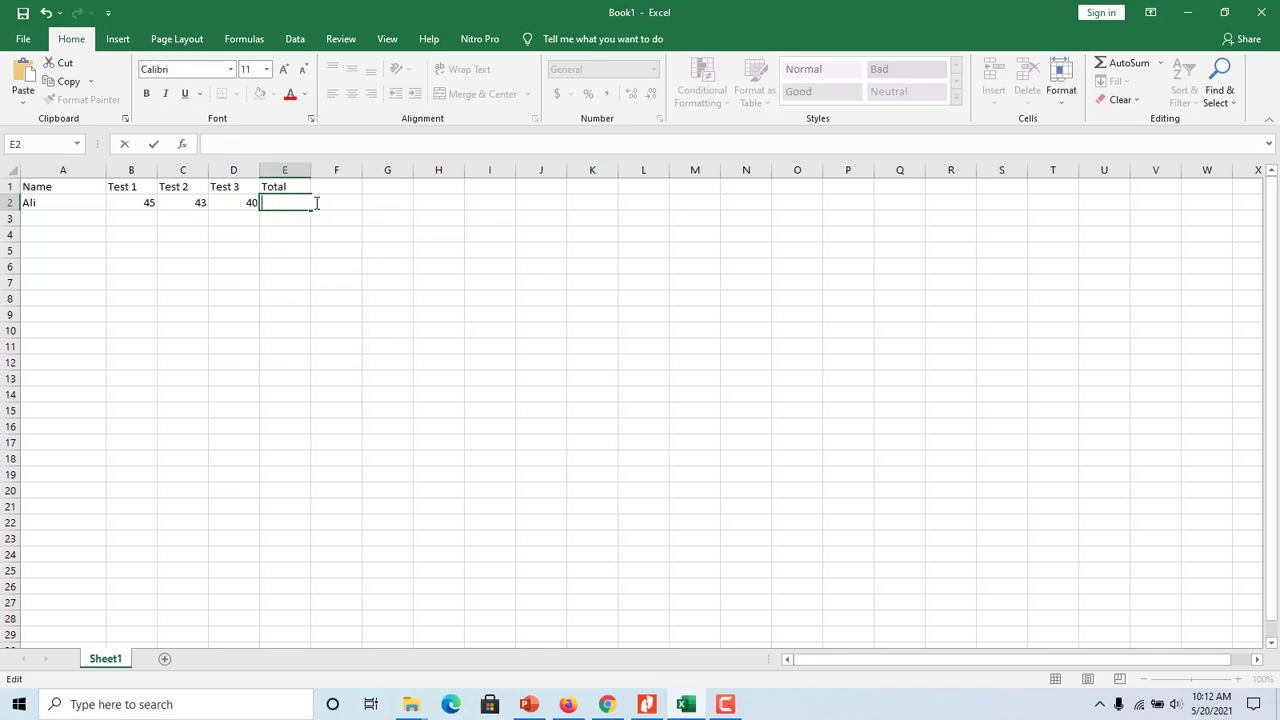
left_click(354, 229)
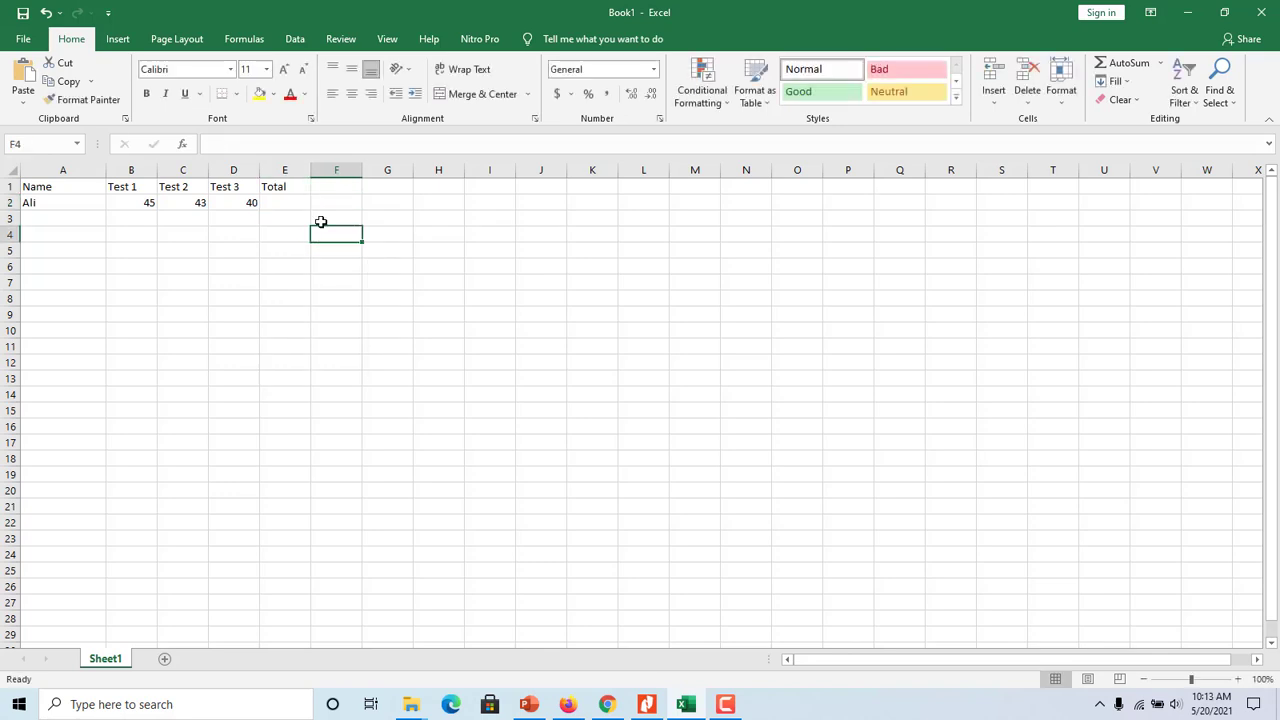
- Enter =B2+C2+D2 in the Total cell E2 using the pointing method, picking the three test score cells on the sheet
left_click(296, 207)
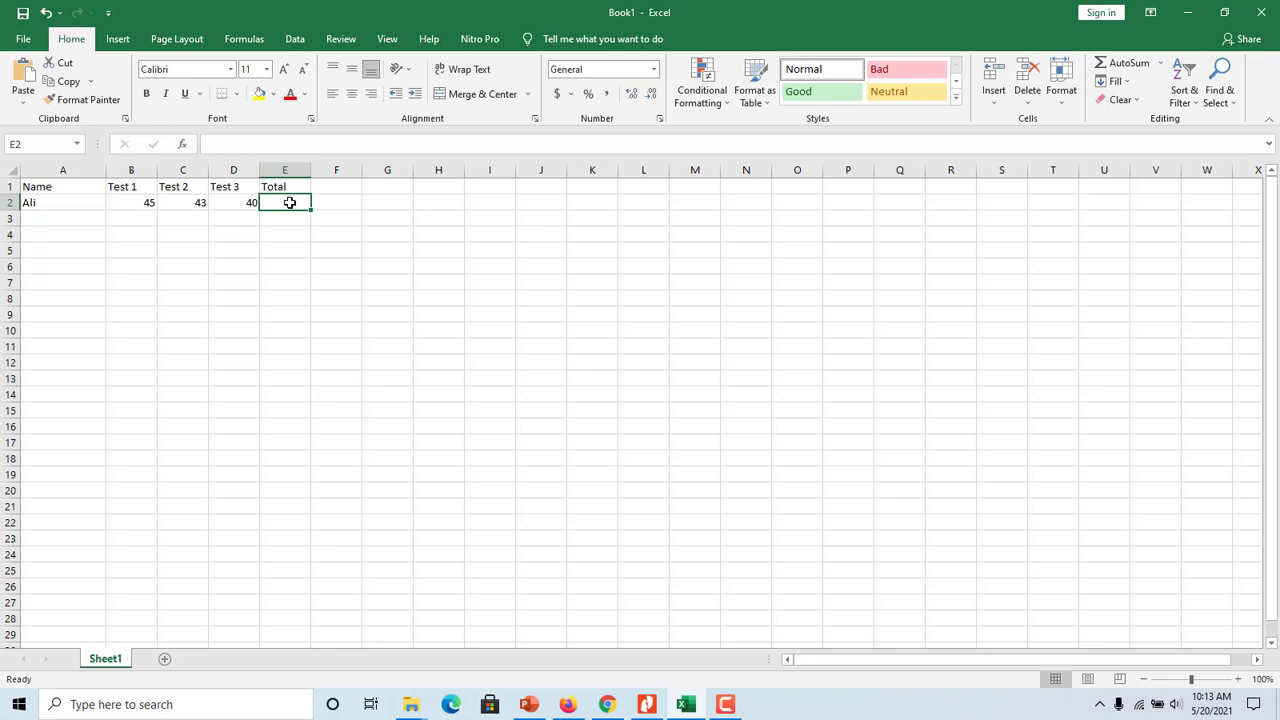
type("=")
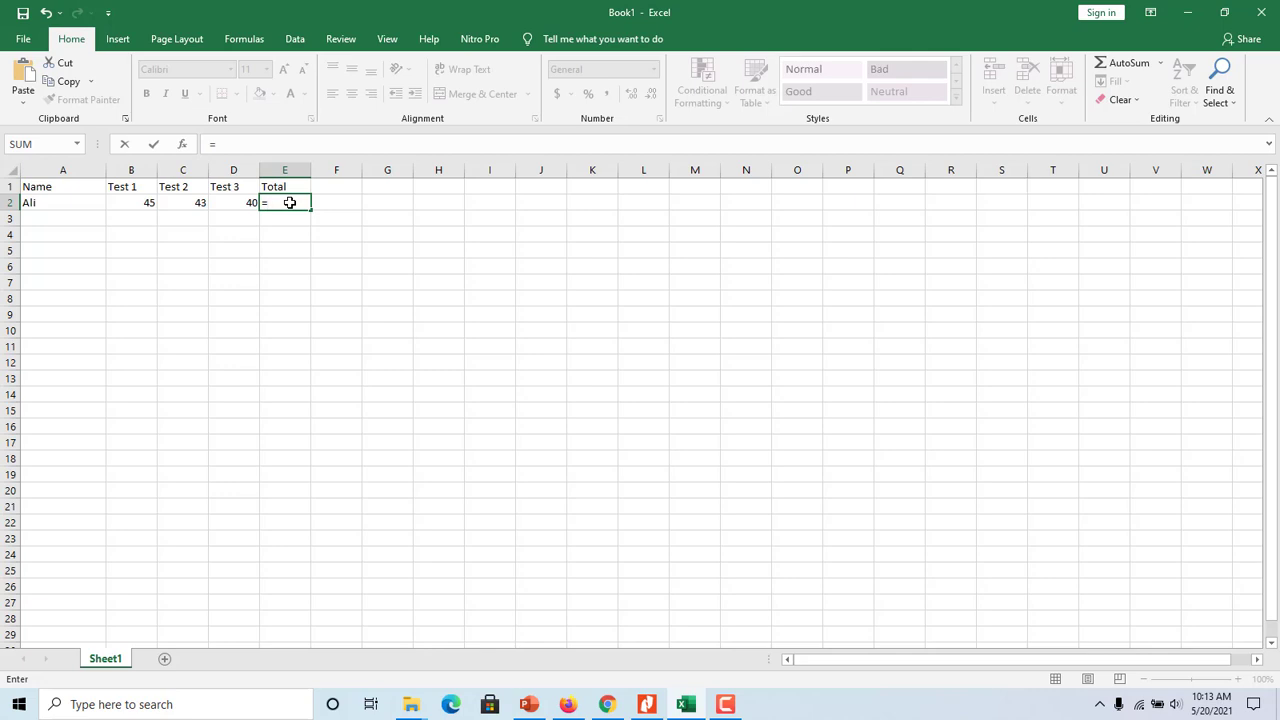
left_click(144, 204)
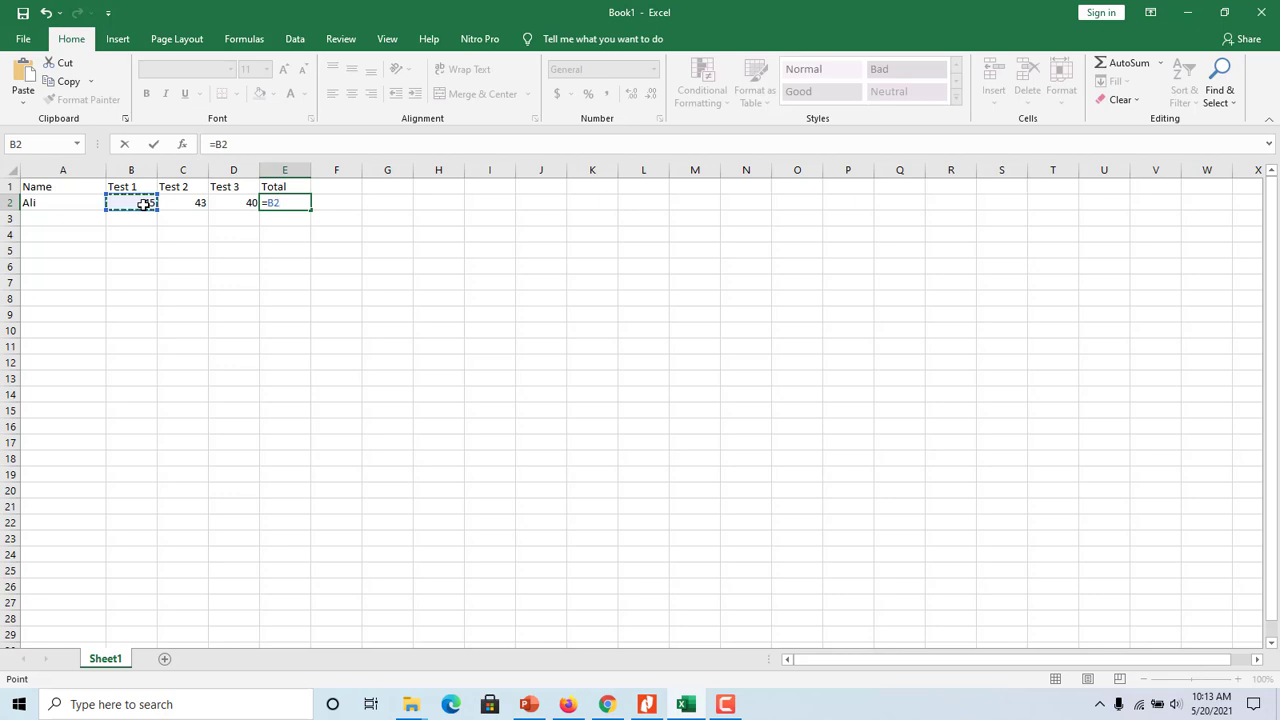
type("+")
left_click(177, 203)
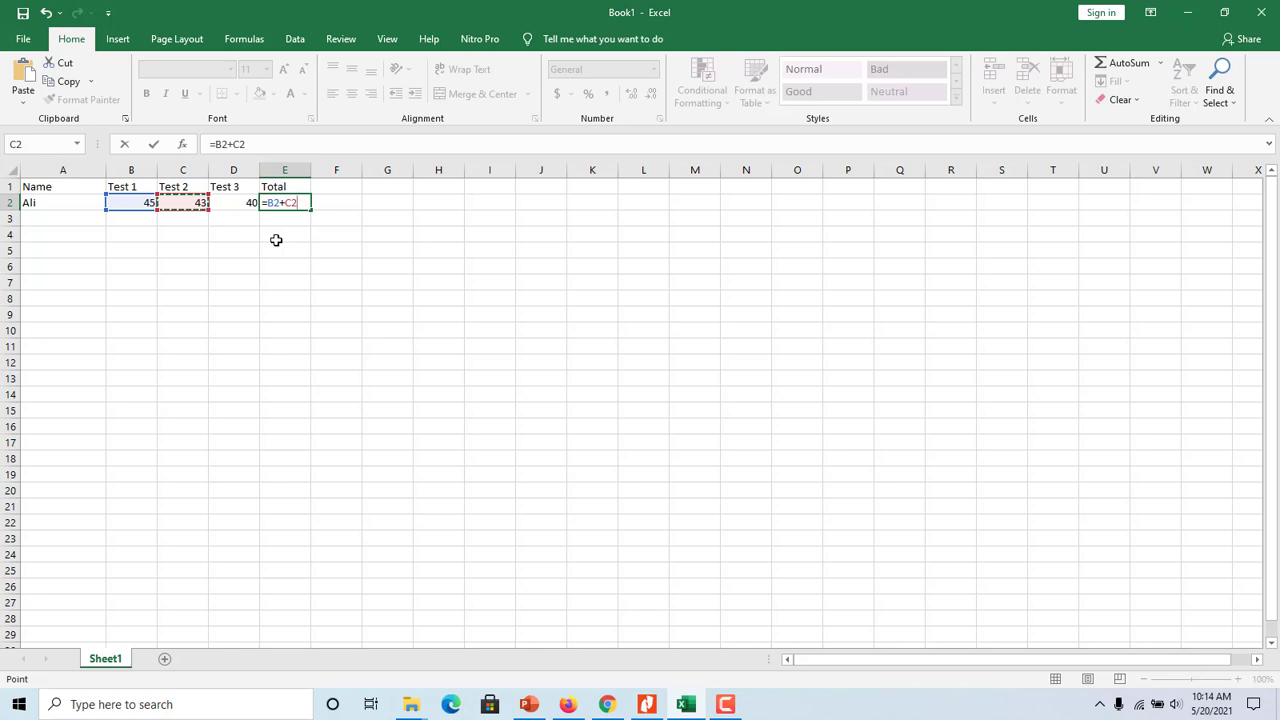
type("+")
left_click(238, 202)
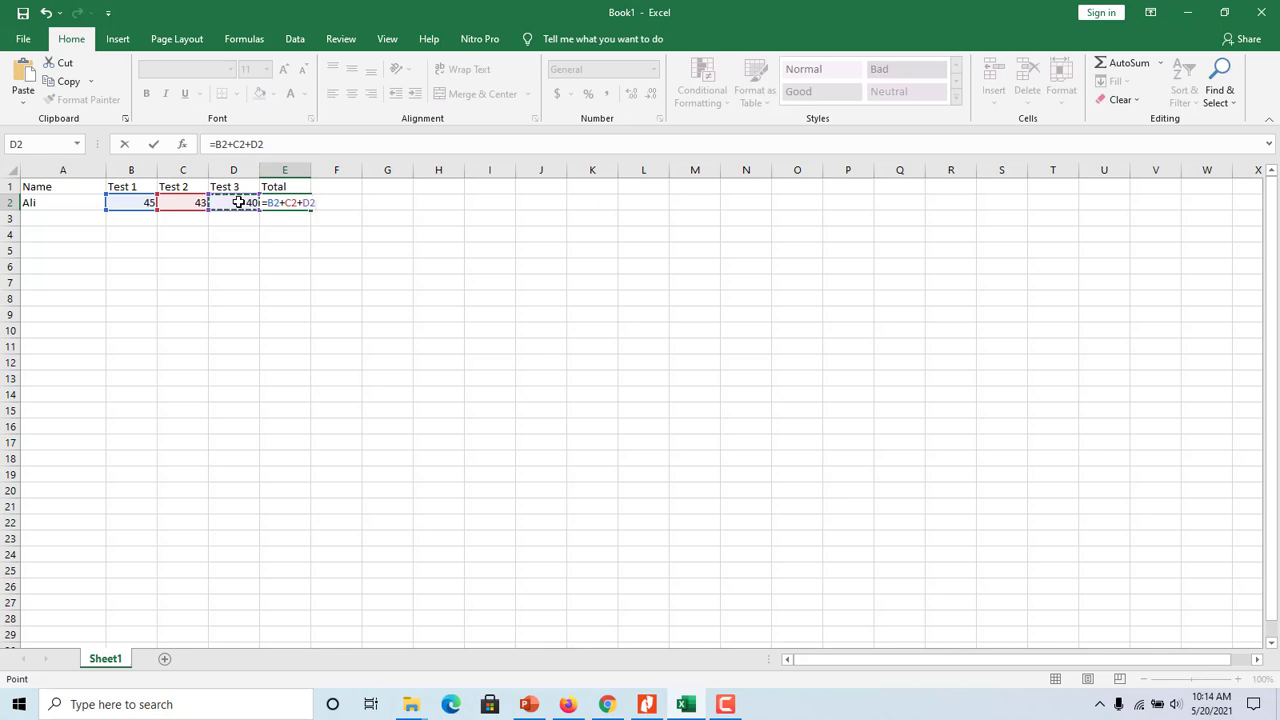
key("Return")
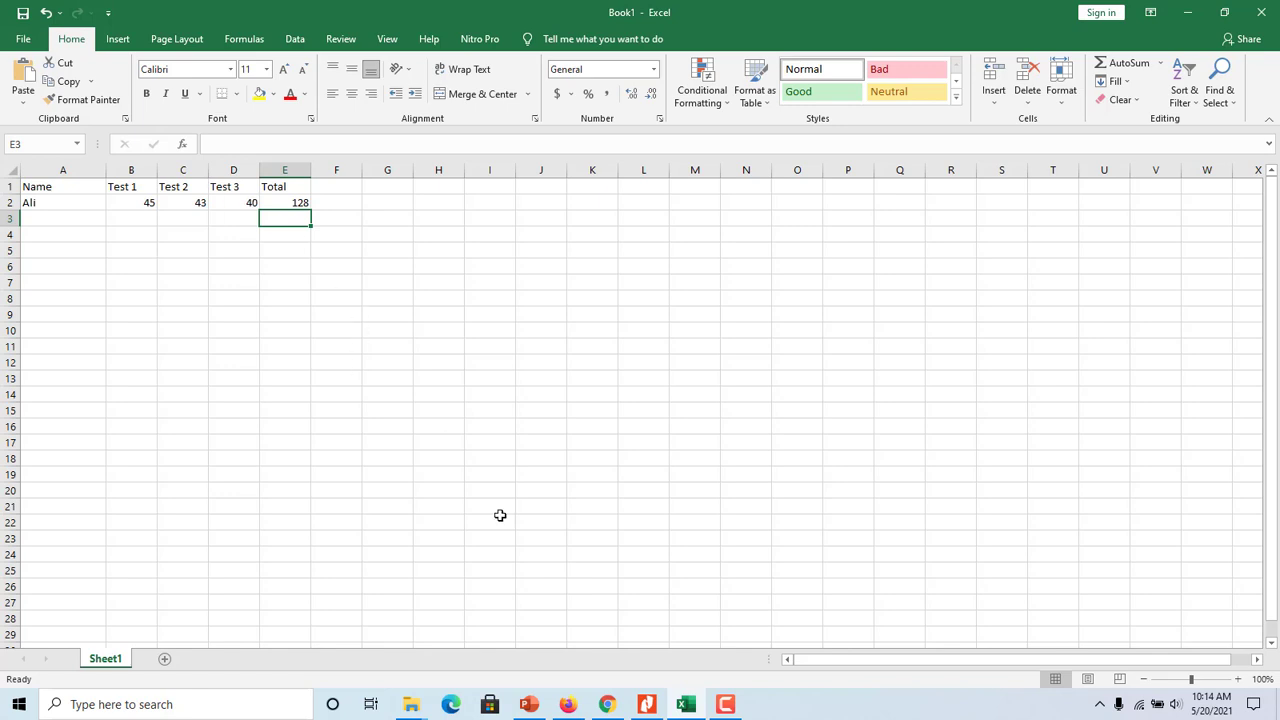
- Switch to PowerPoint and review the Typing Method and Pointing Method slides, ending on the Assignment slide
left_click(529, 705)
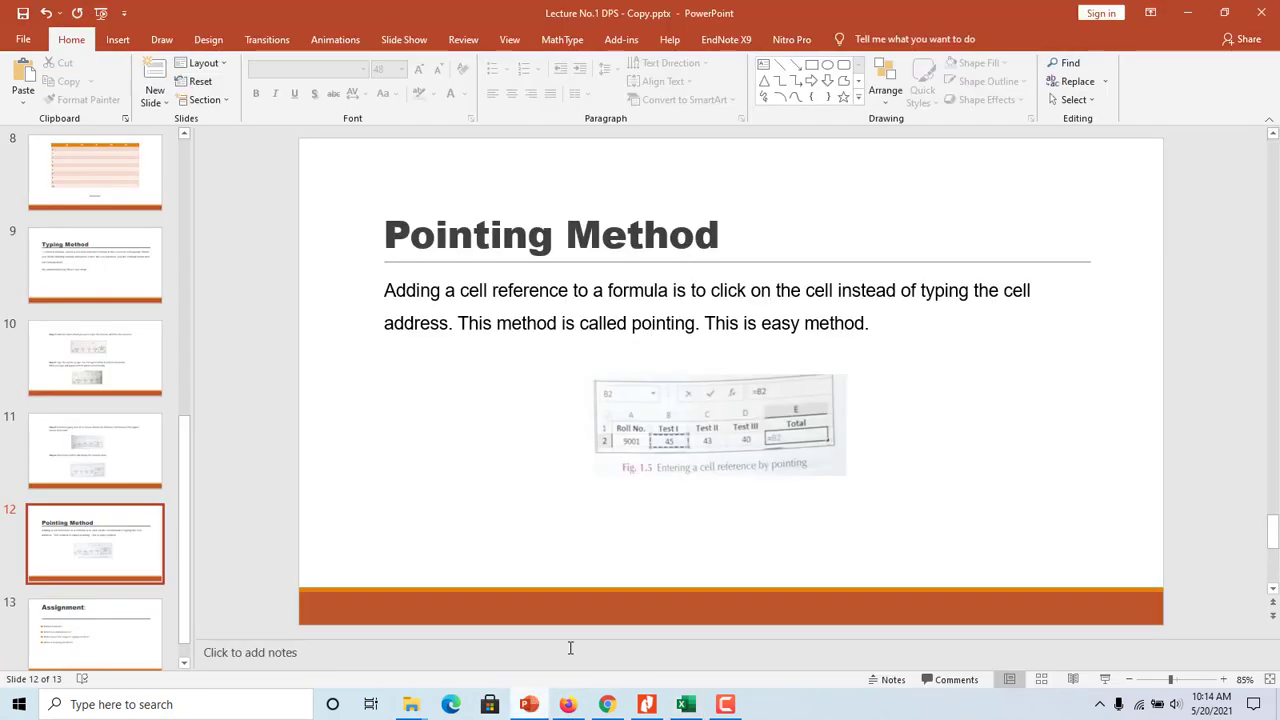
scroll(679, 557, "up", 2)
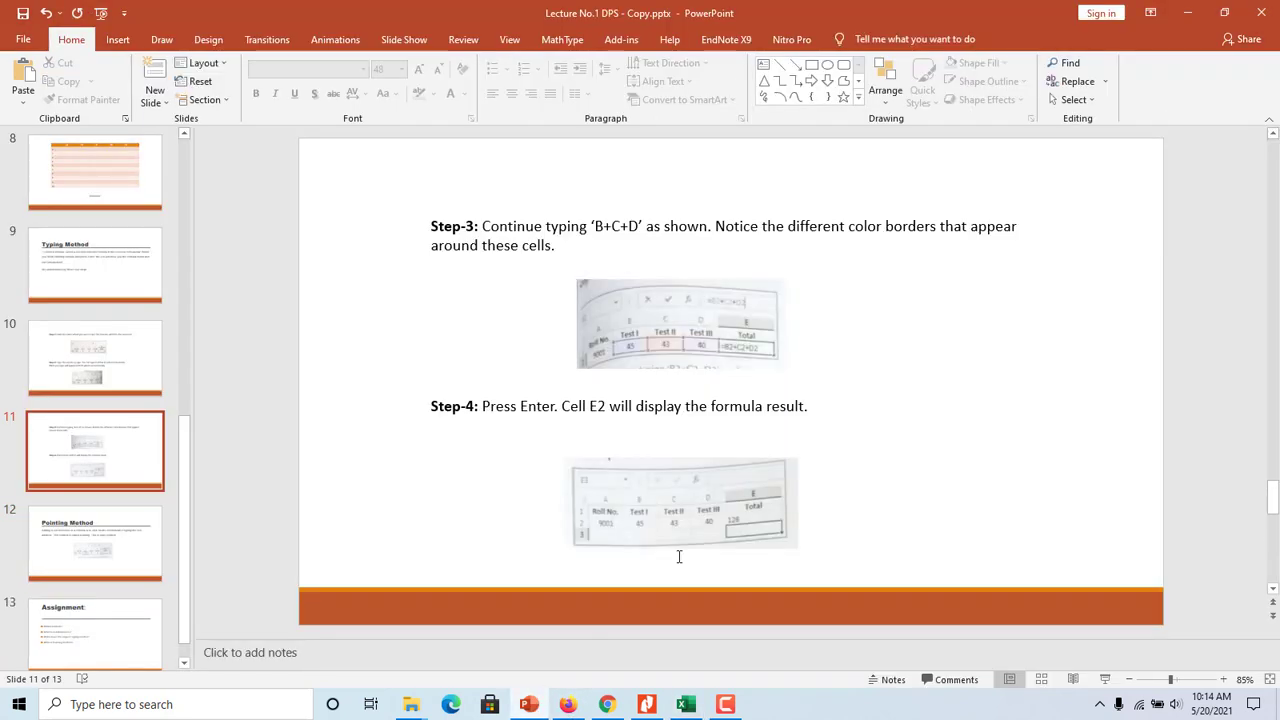
scroll(679, 557, "up", 1)
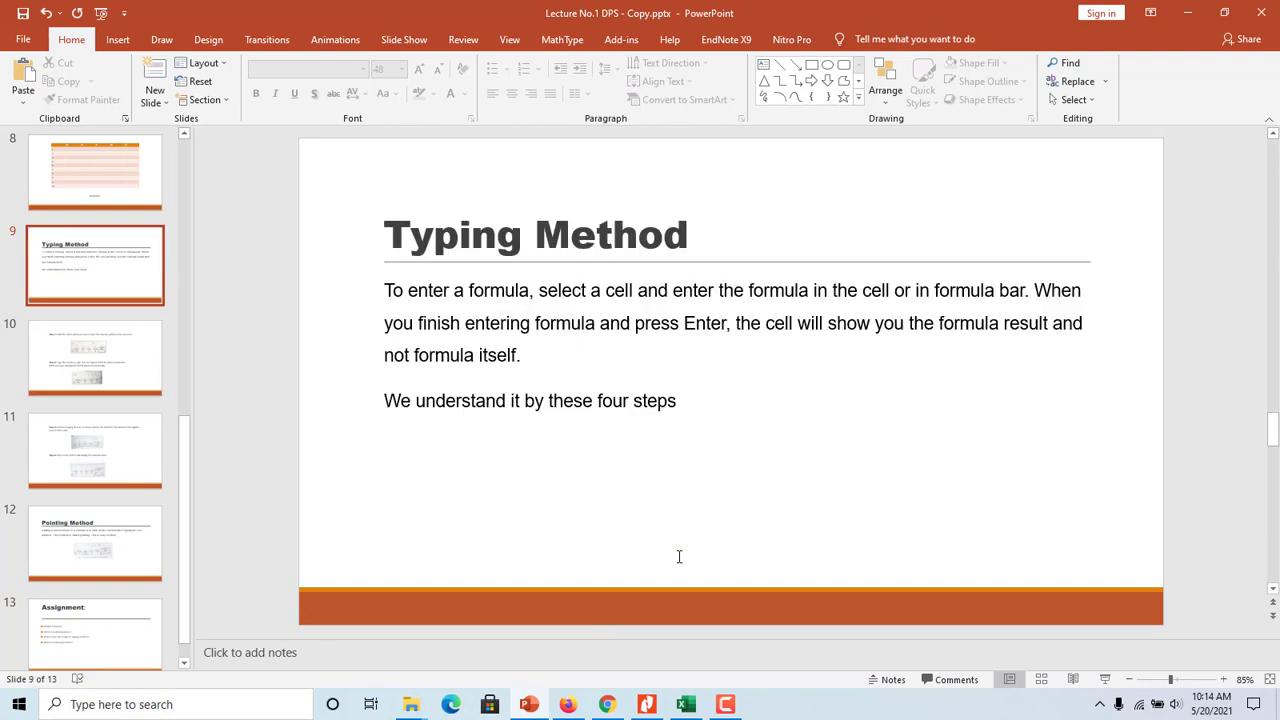
scroll(679, 557, "down", 3)
scroll(679, 557, "down", 1)
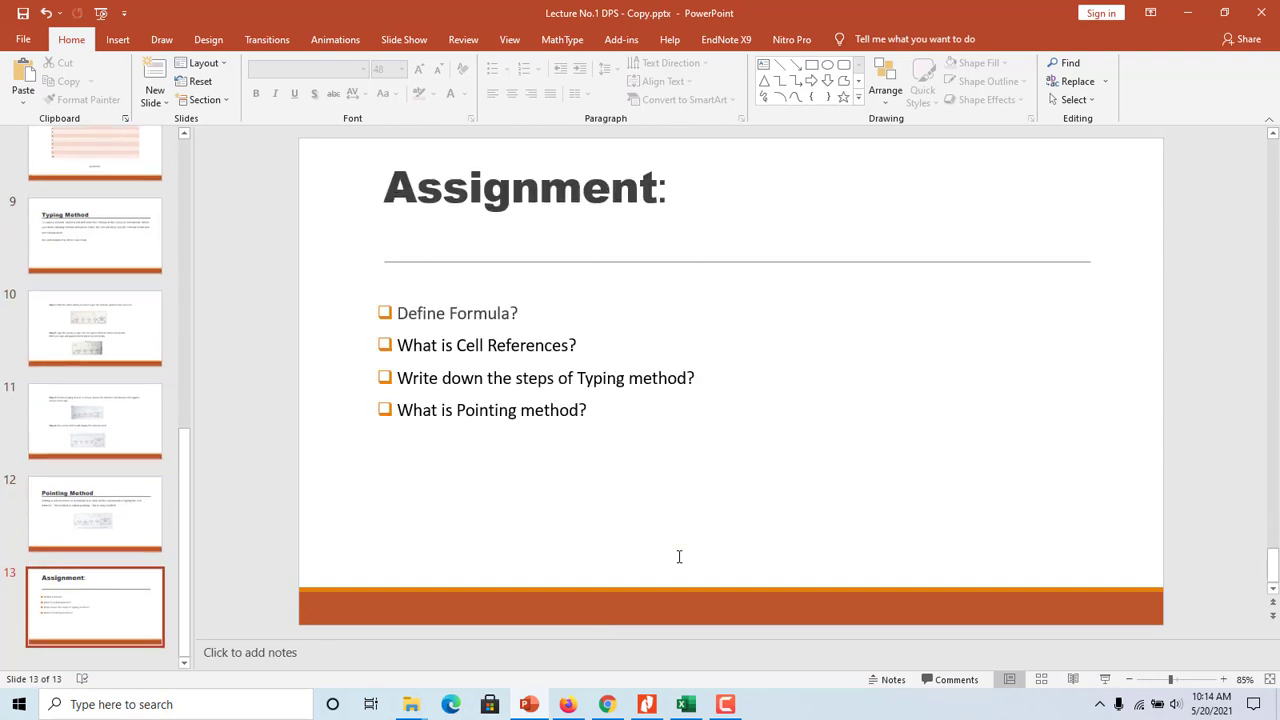